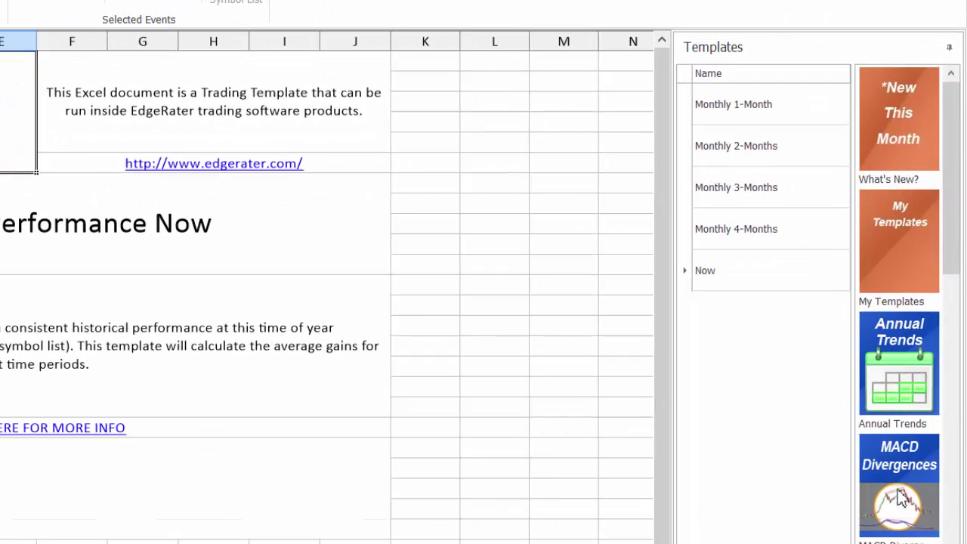
# Step: Run the Now template from the Annual Trends category on the WeeklyOptions.txt symbol list
pyautogui.click(909, 358)
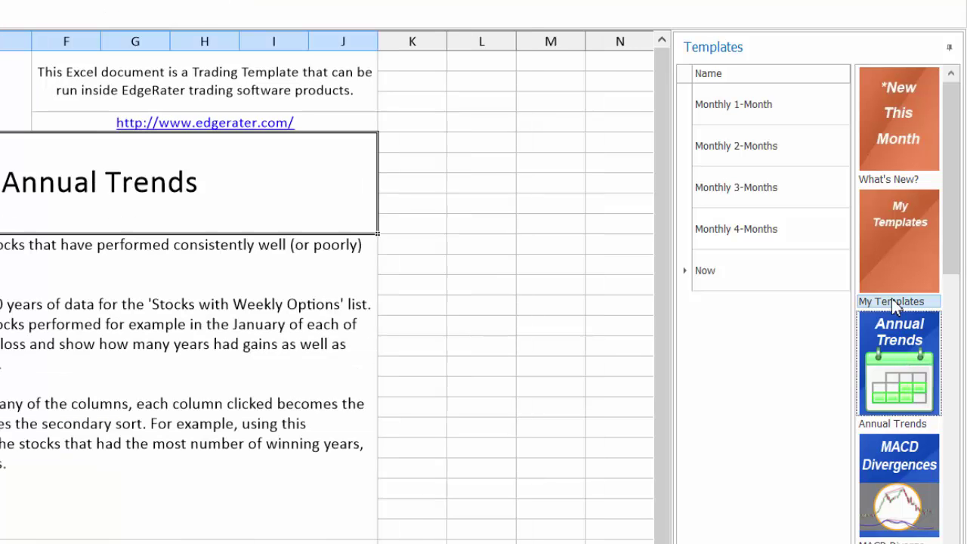
pyautogui.click(733, 272)
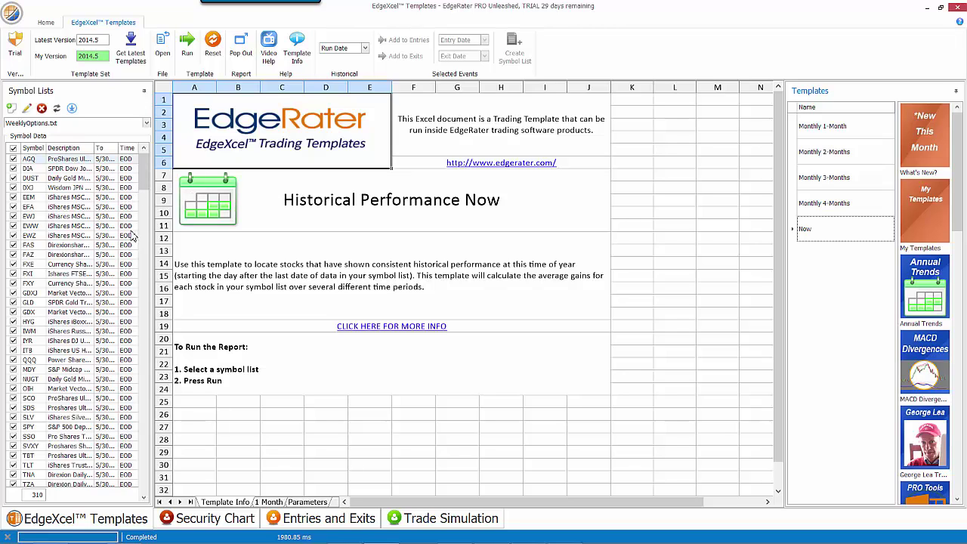
pyautogui.click(188, 55)
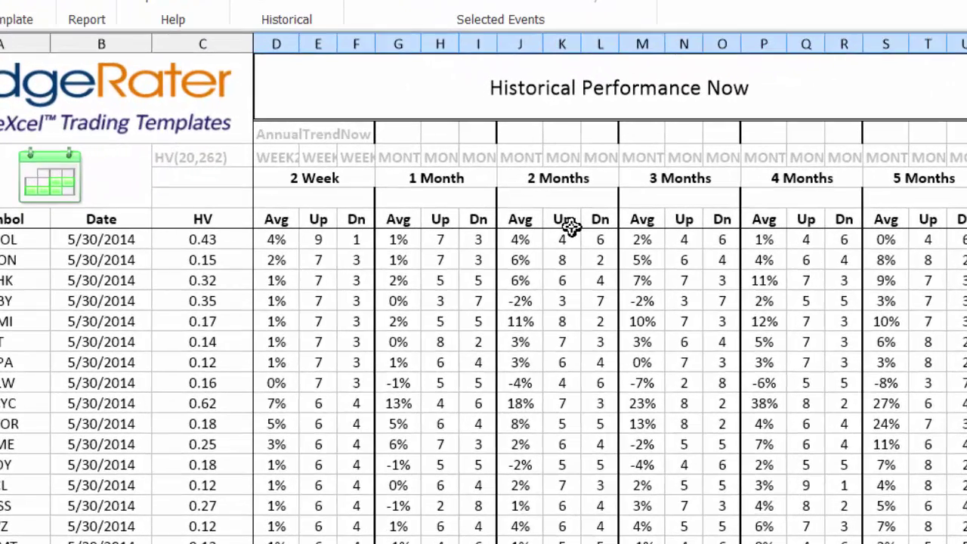
# Step: Sort the Historical Performance Now report in descending order by the Up column under 2 Months
pyautogui.click(551, 212)
pyautogui.click(552, 212)
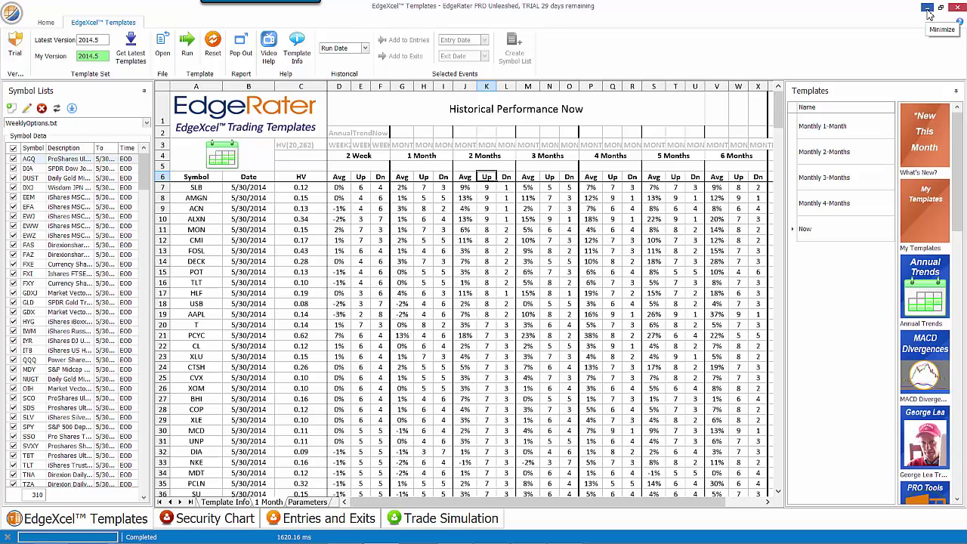
# Step: Minimize EdgeRater, review the AMGN June-July chart slides year by year from 2004 to 2013, and exit the slide show
pyautogui.click(926, 8)
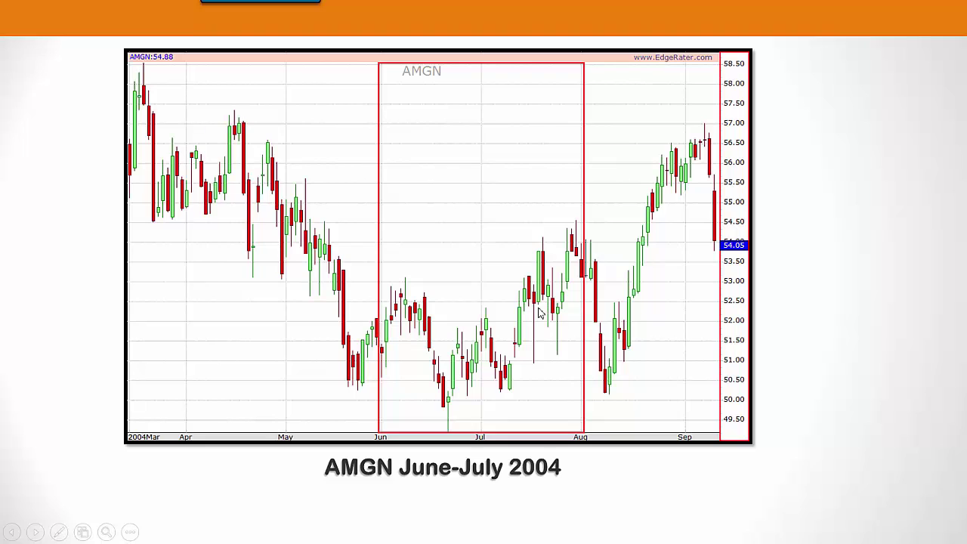
pyautogui.click(908, 346)
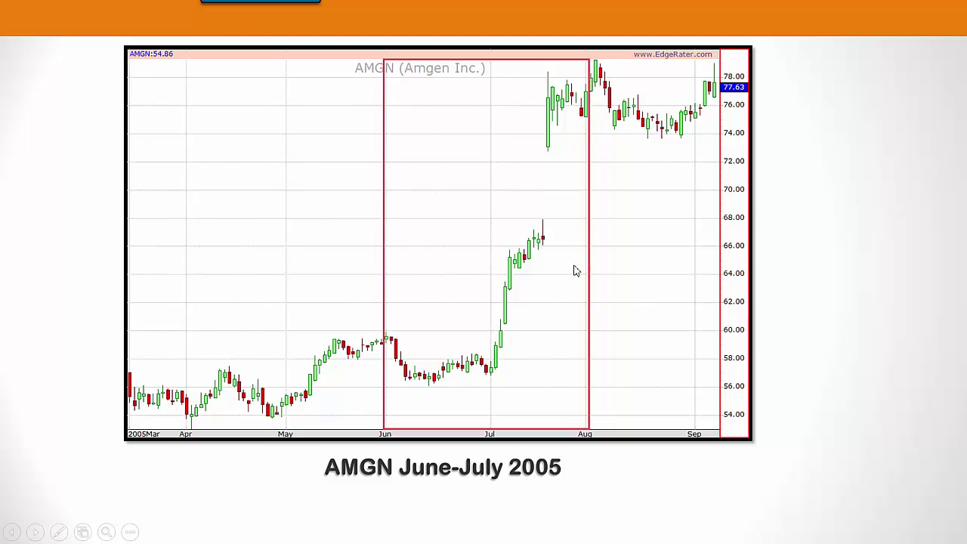
pyautogui.click(829, 308)
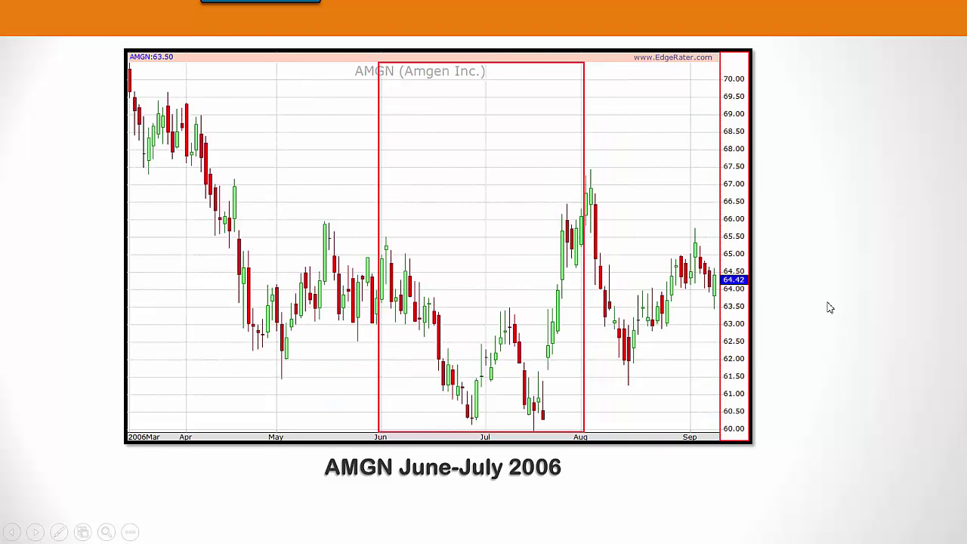
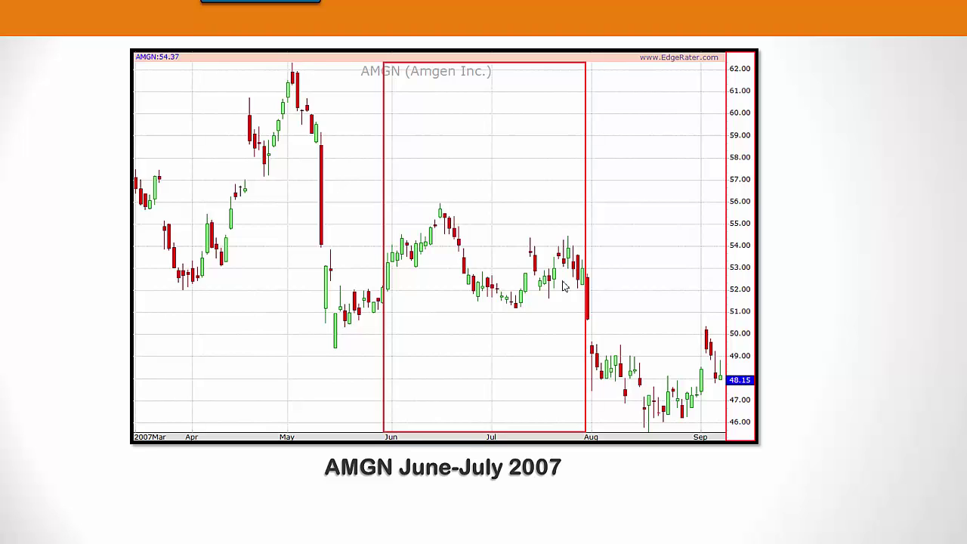
pyautogui.press('Right')
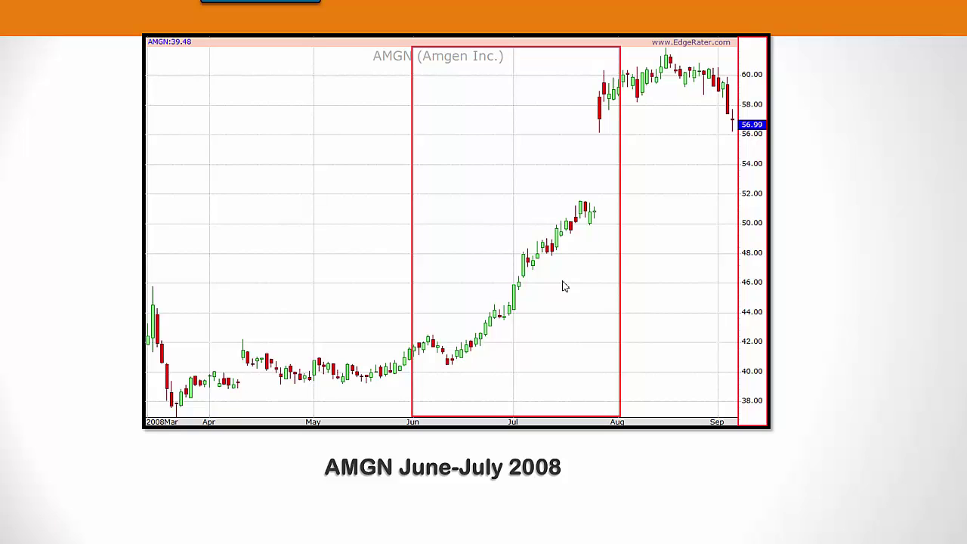
pyautogui.press('Right')
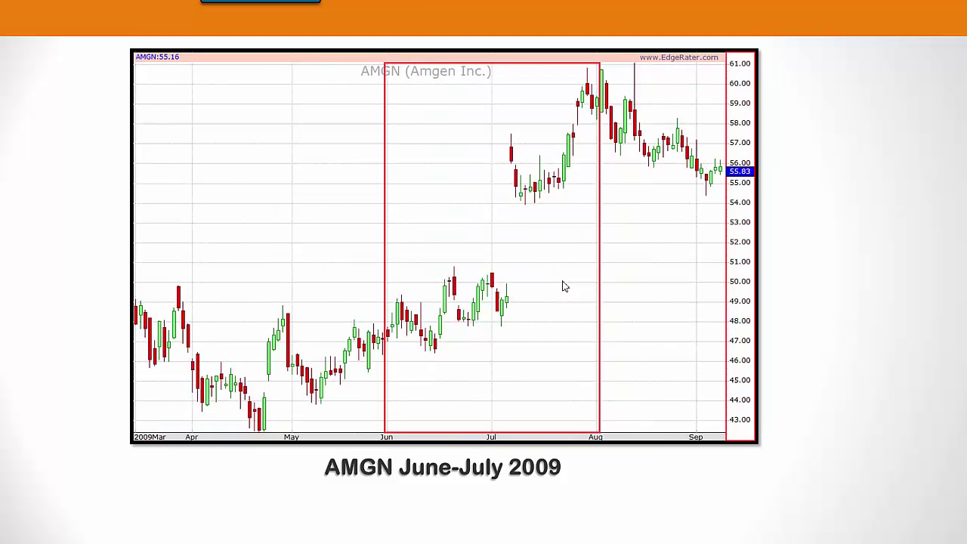
pyautogui.press('Right')
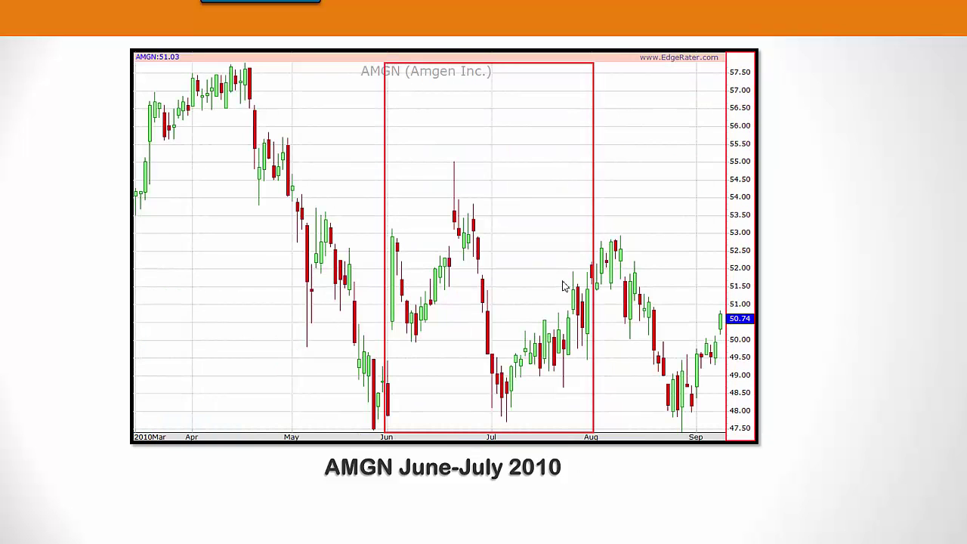
pyautogui.press('Right')
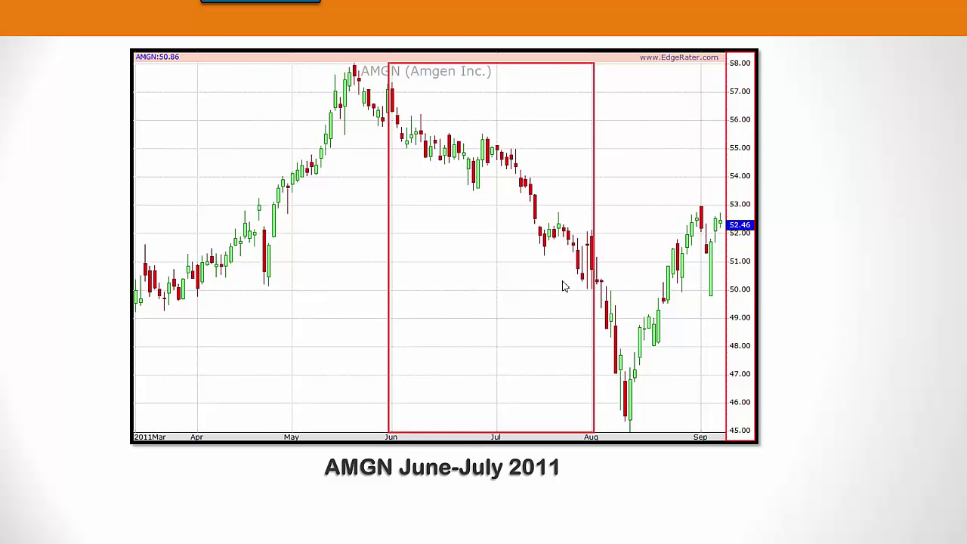
pyautogui.press('Right')
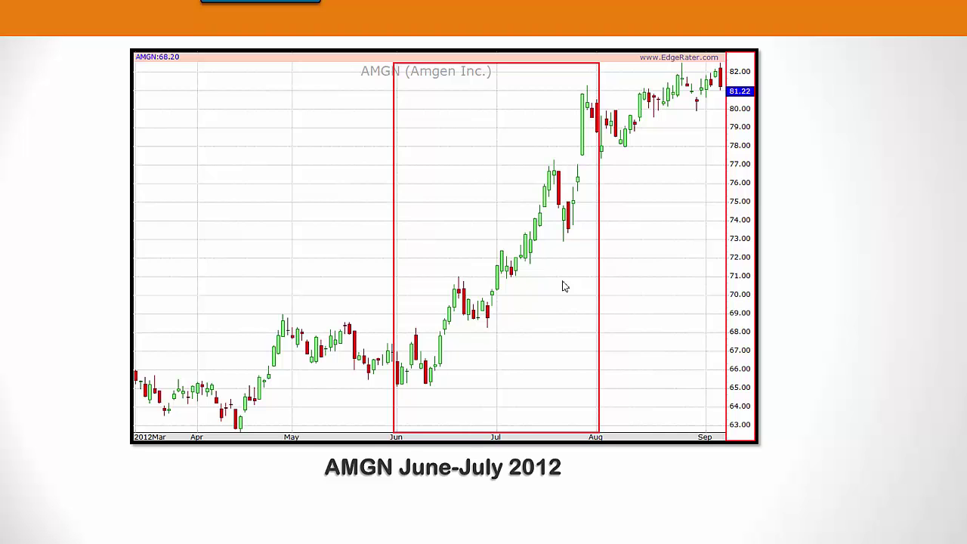
pyautogui.press('Right')
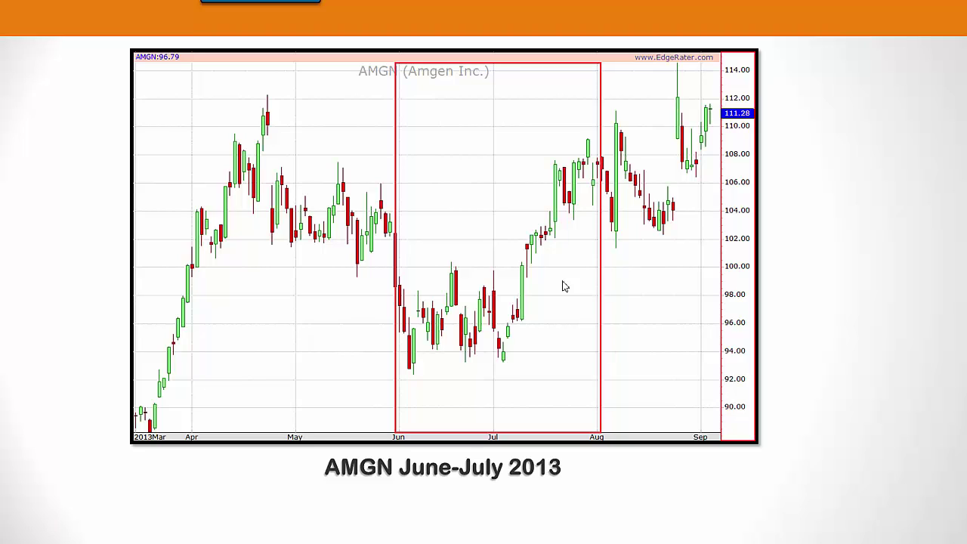
pyautogui.click(563, 286)
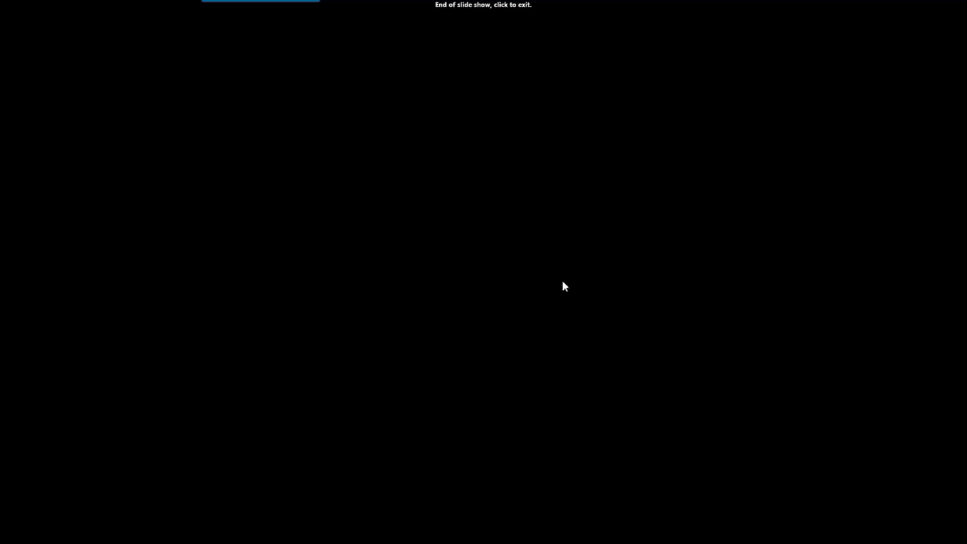
pyautogui.click(562, 285)
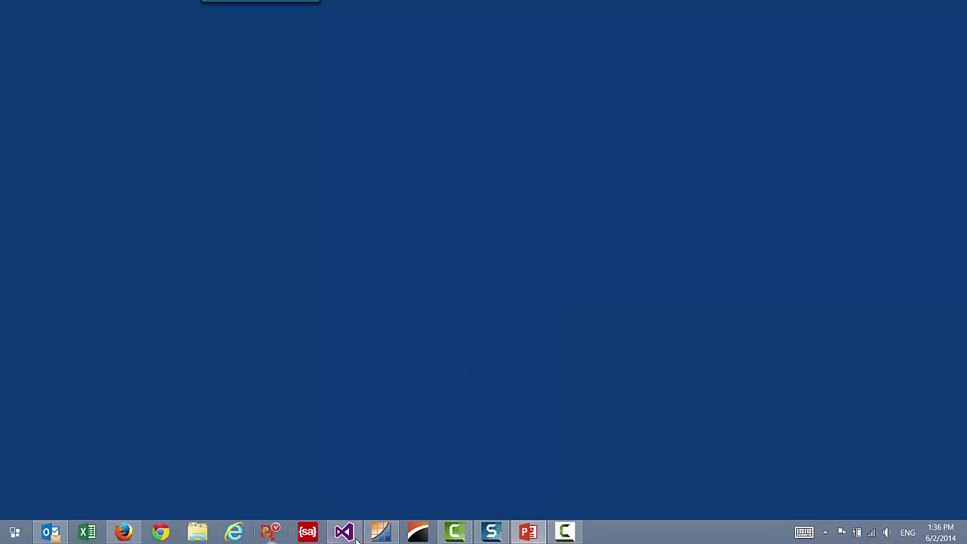
# Step: Switch back to EdgeRater and open the AMGN security chart from its 2 Months Avg cell
pyautogui.click(418, 531)
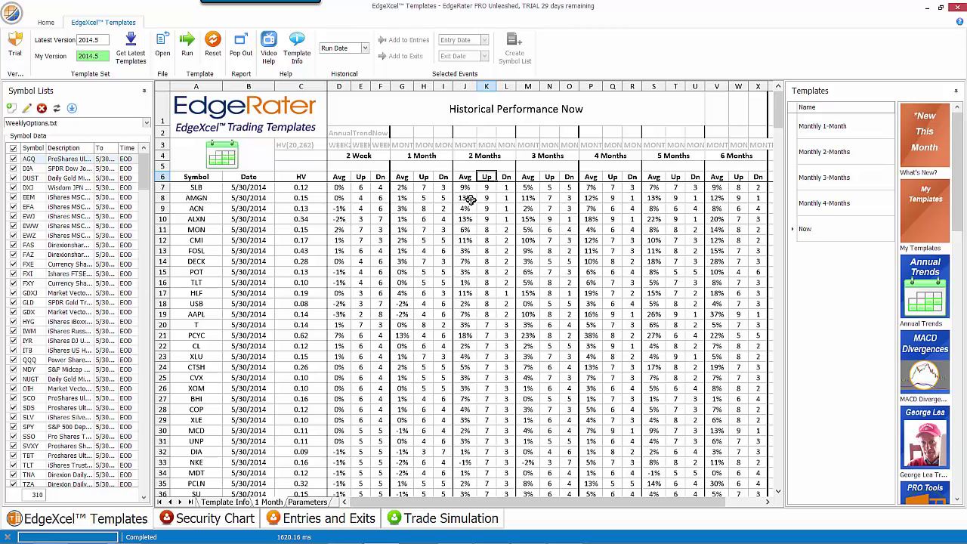
pyautogui.doubleClick(469, 198)
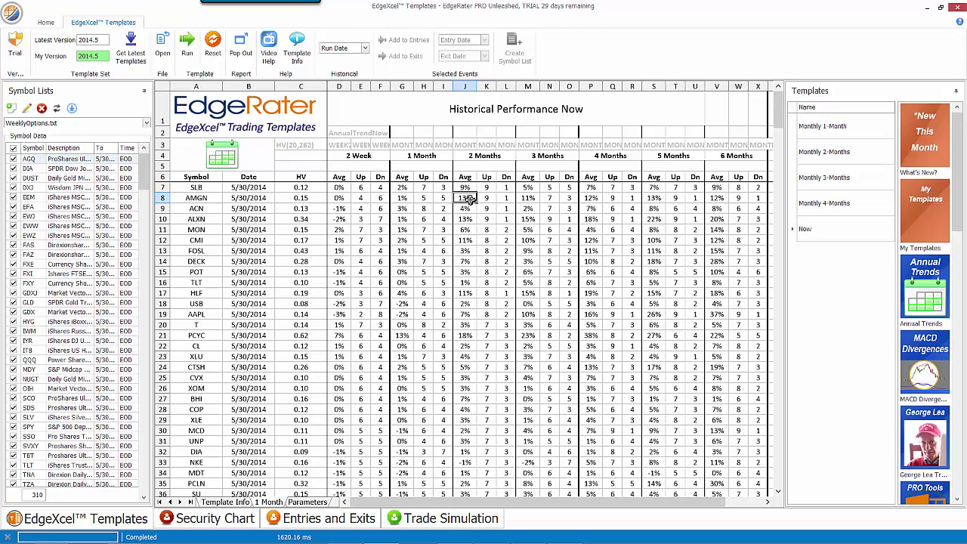
pyautogui.moveTo(488, 133); pyautogui.dragTo(530, 65)
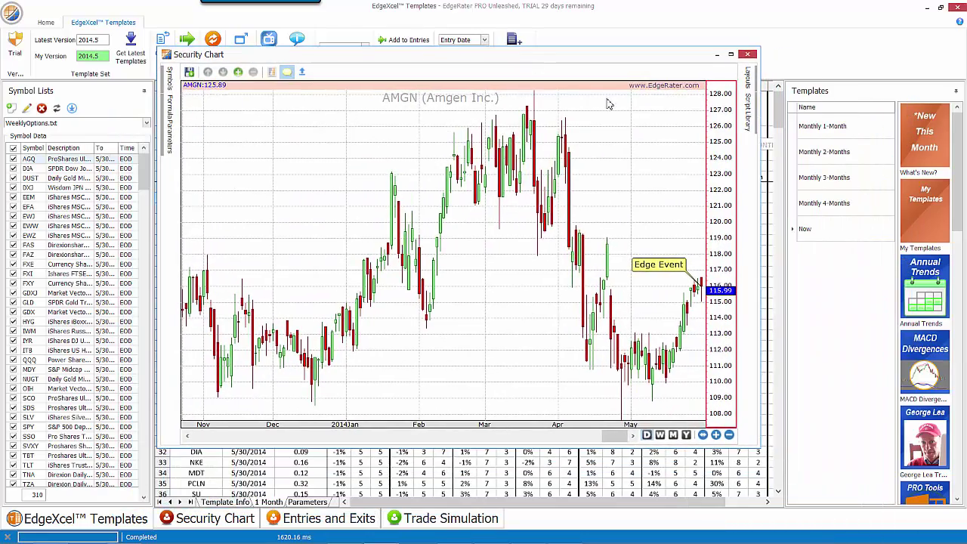
# Step: Apply the Code Blue layout from the Morales & Kacher group to the AMGN chart and maximize the chart window
pyautogui.moveTo(748, 83)
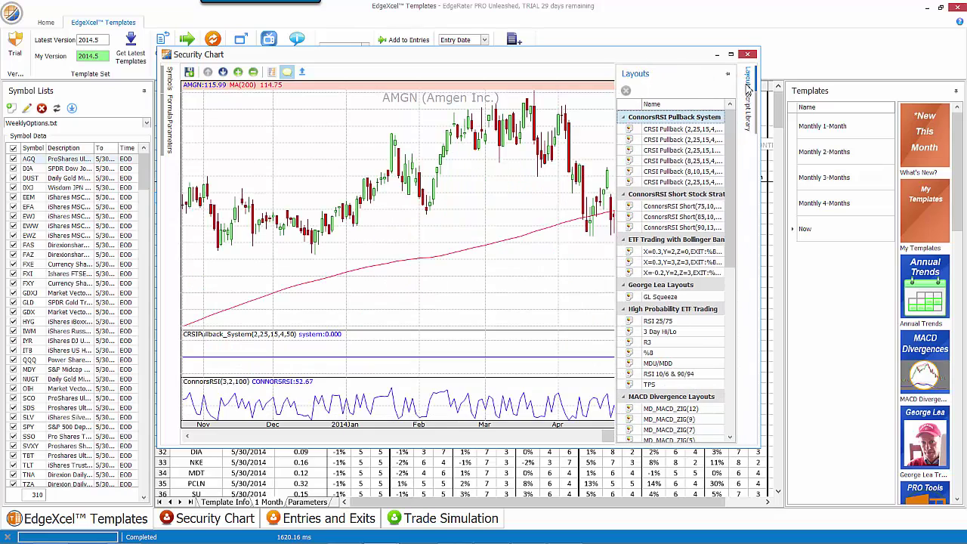
pyautogui.scroll(-1, 732, 143)
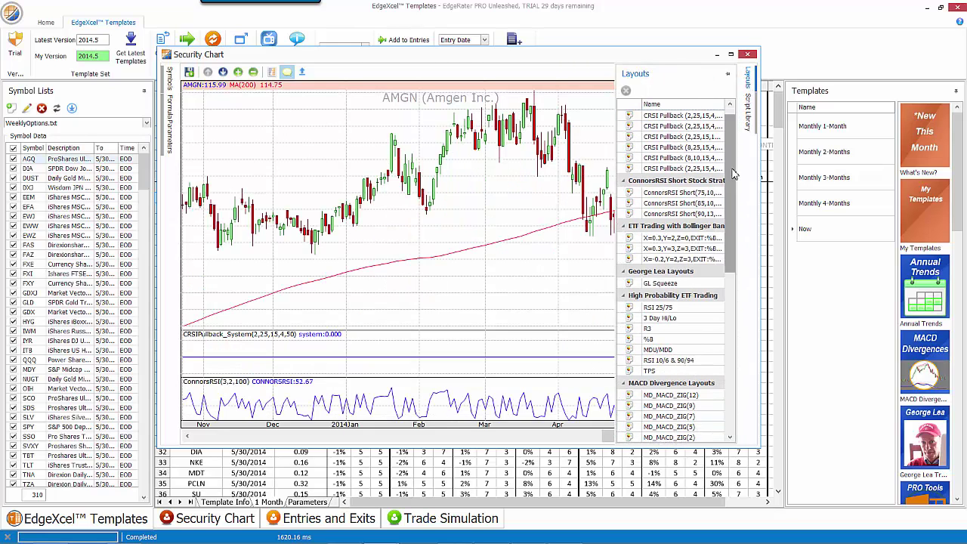
pyautogui.scroll(-5, 725, 227)
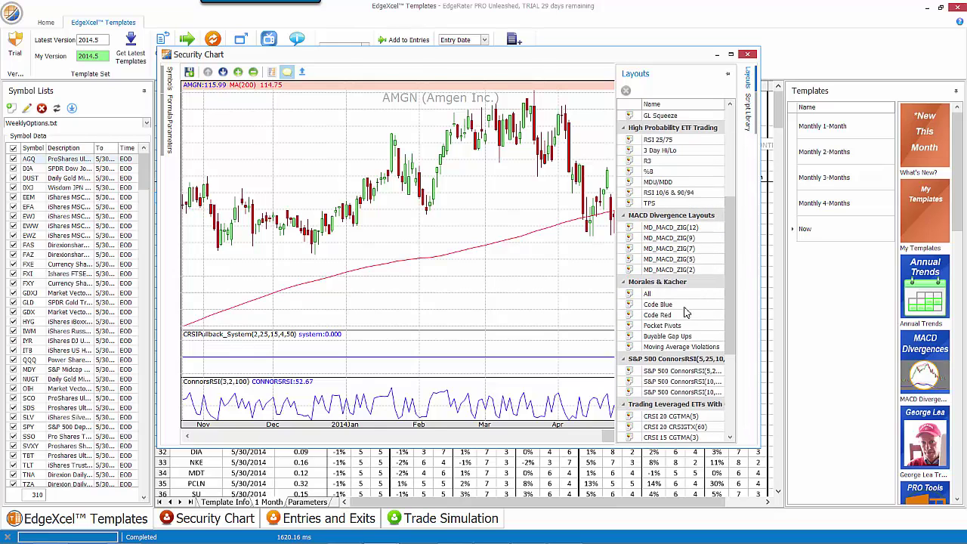
pyautogui.click(684, 305)
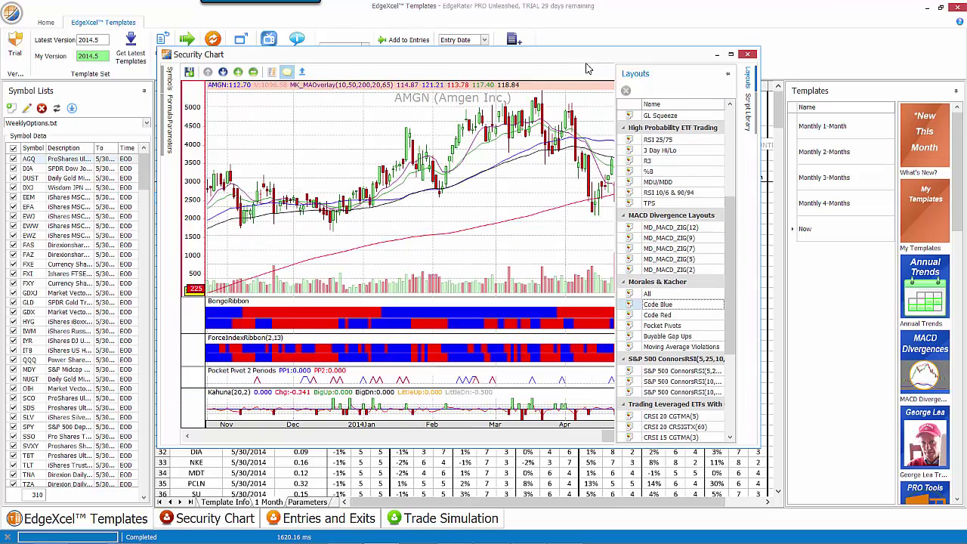
pyautogui.click(729, 54)
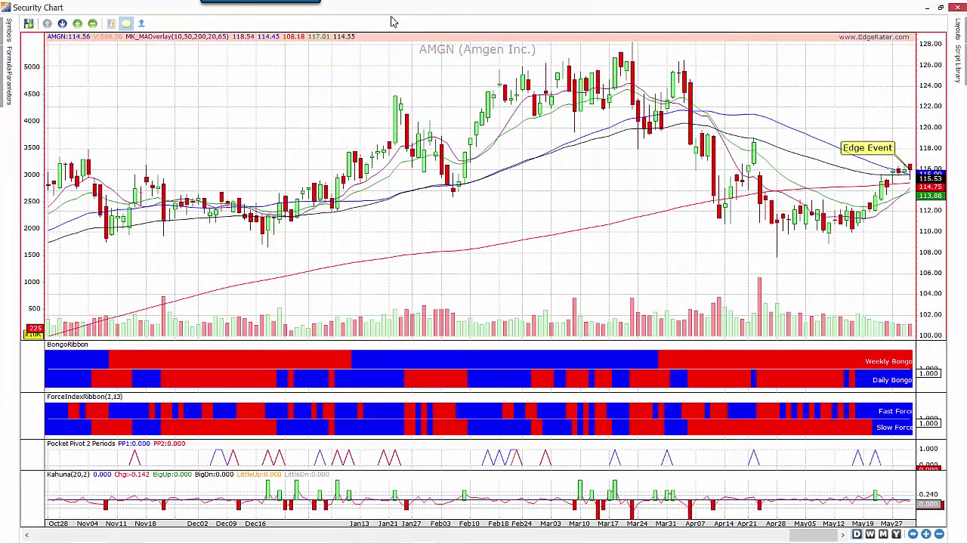
# Step: Hide the Edge Event label, restore the chart to a smaller window, and link it to the symbol selected in the report
pyautogui.click(125, 24)
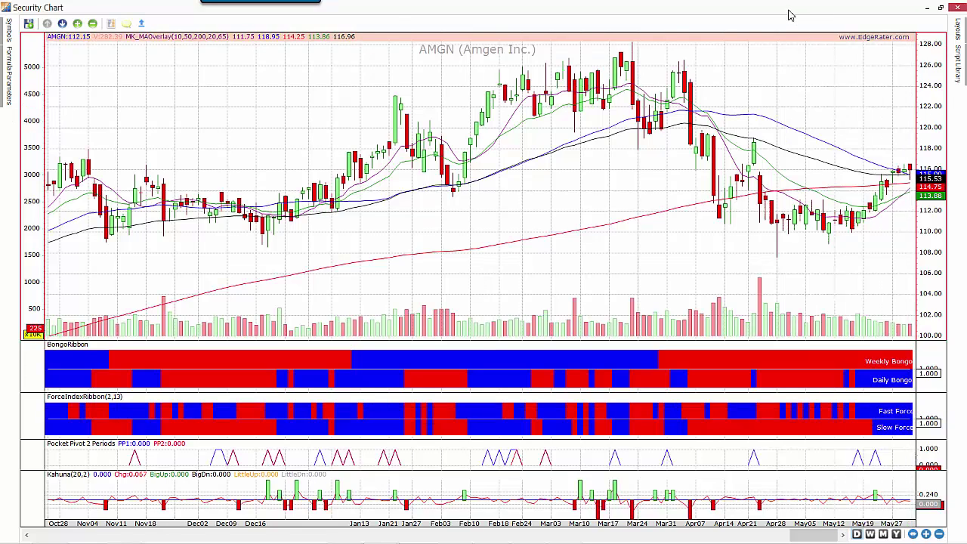
pyautogui.moveTo(790, 10); pyautogui.dragTo(783, 23)
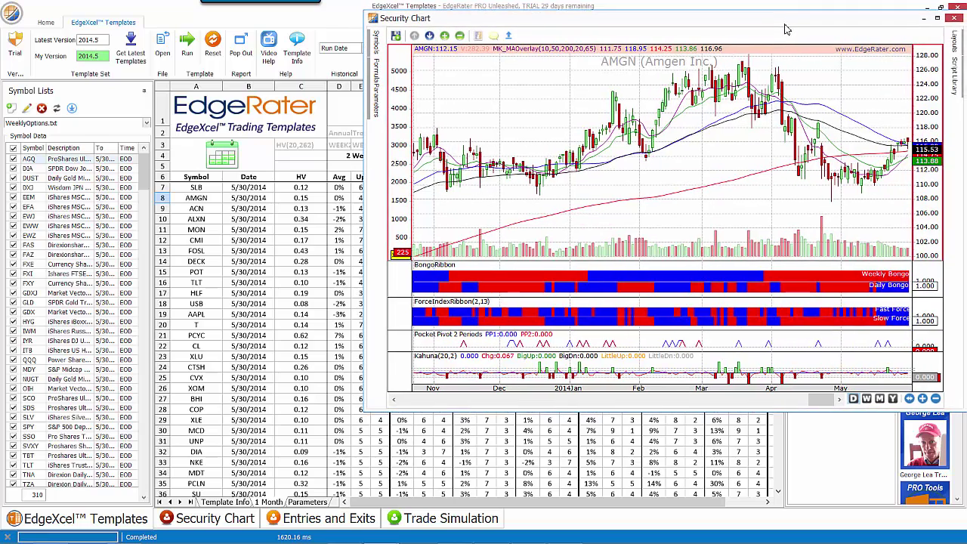
pyautogui.click(508, 35)
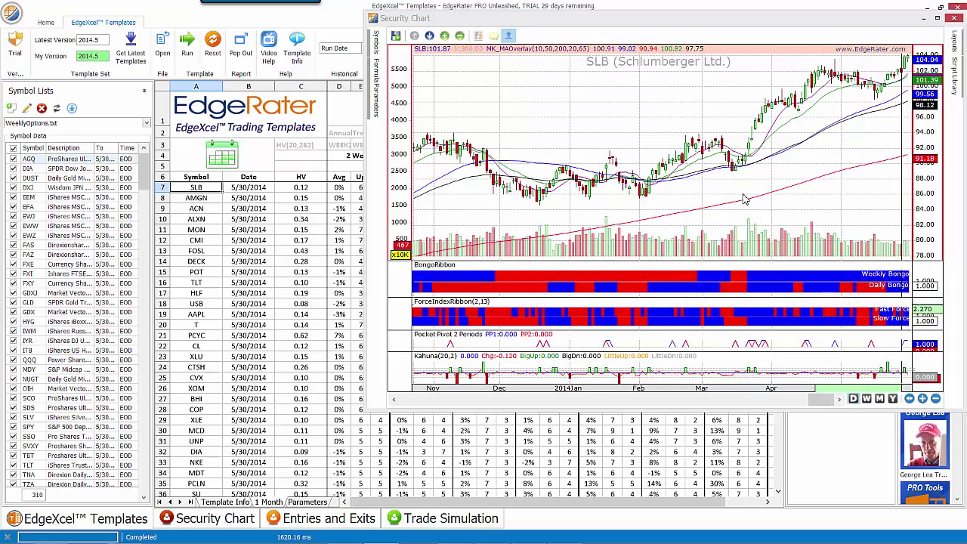
# Step: View the charts for AMGN, ACN, ALXN and MON from the report's Symbol column, and close the chart window
pyautogui.click(198, 199)
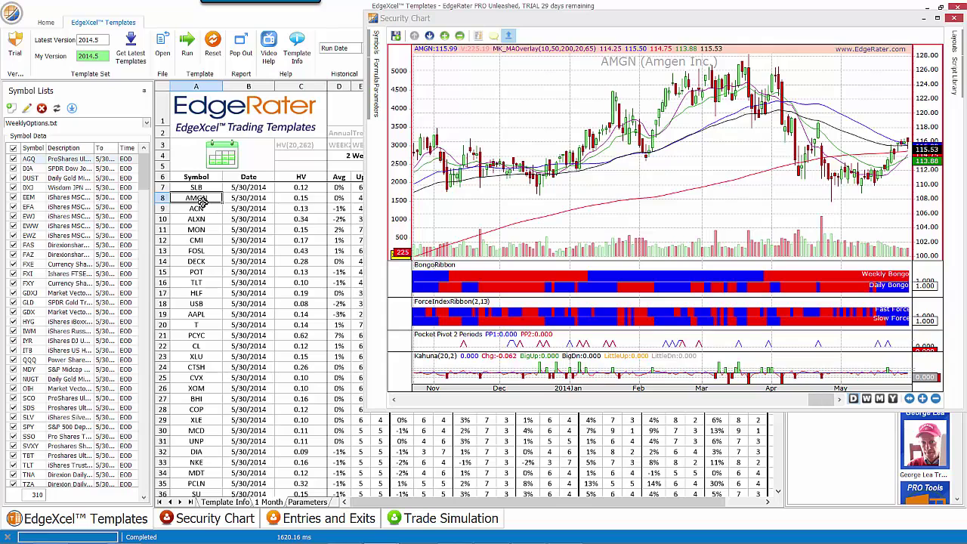
pyautogui.click(207, 208)
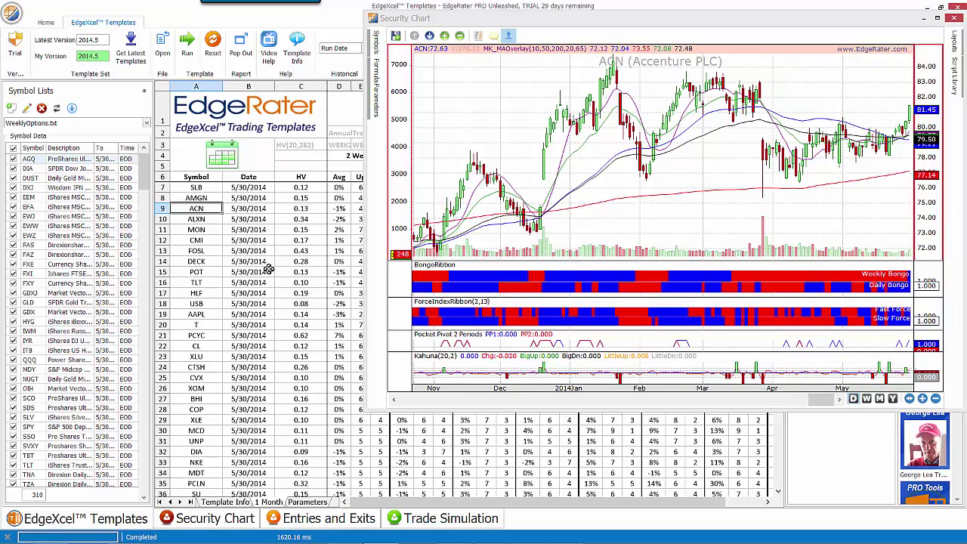
pyautogui.click(200, 222)
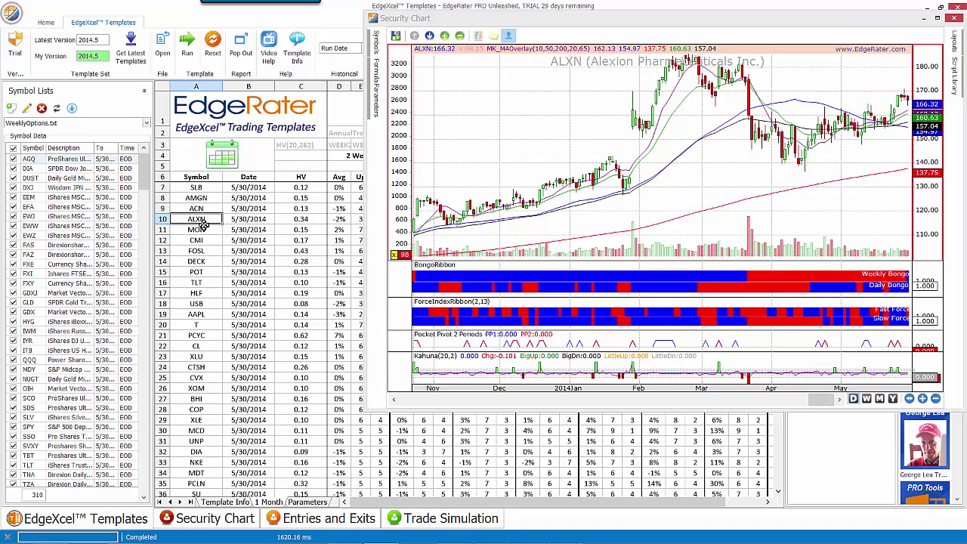
pyautogui.click(203, 228)
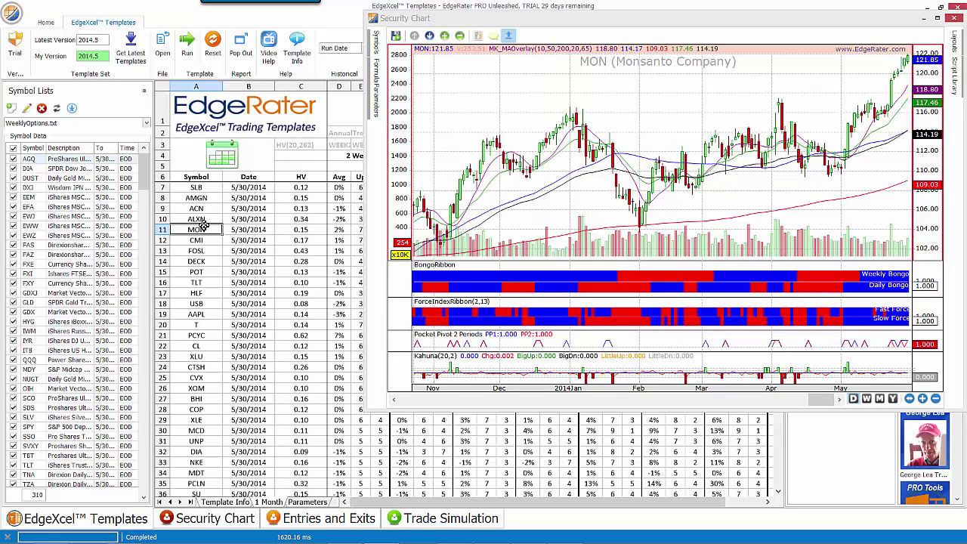
pyautogui.click(203, 226)
pyautogui.moveTo(888, 26); pyautogui.dragTo(841, 38)
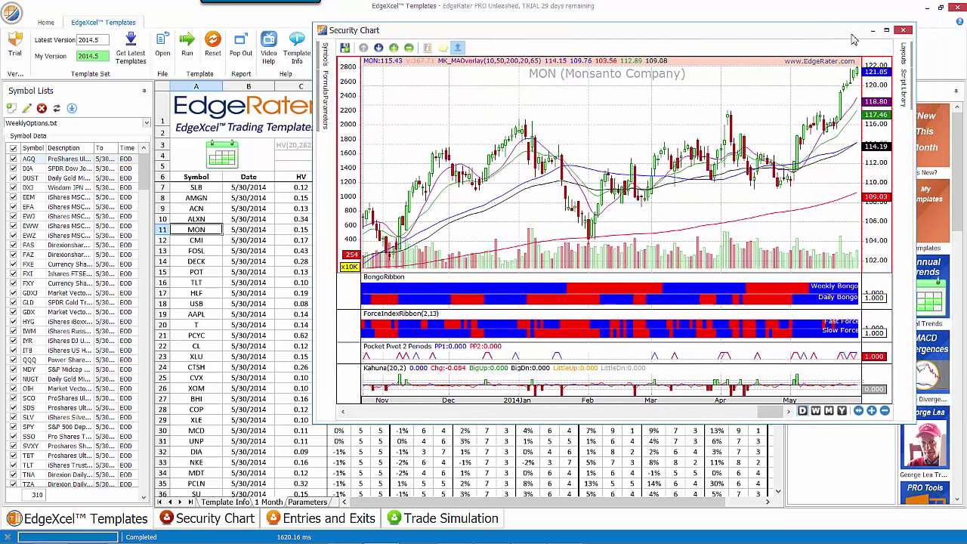
pyautogui.click(903, 31)
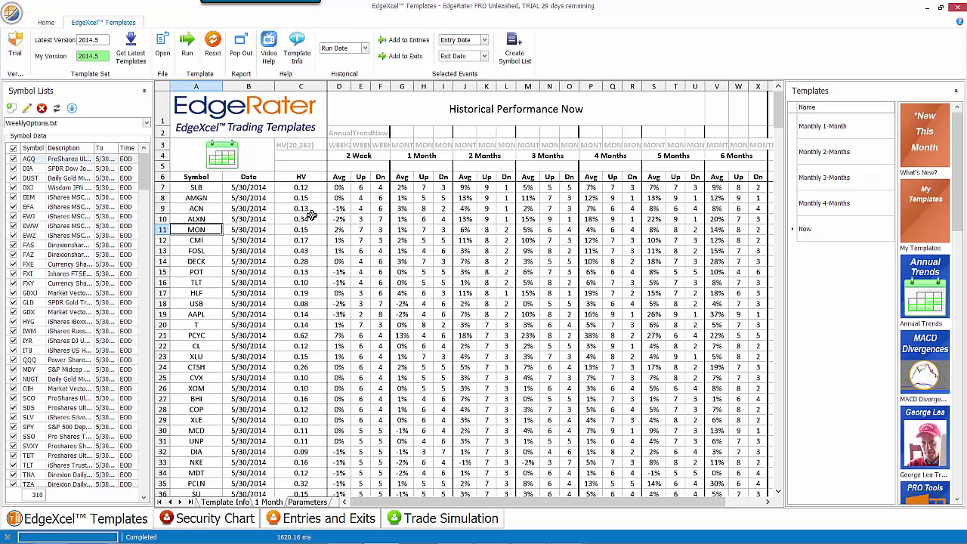
# Step: Pop the Historical Performance Now report out into its own window and move that window aside
pyautogui.click(242, 58)
pyautogui.moveTo(420, 137); pyautogui.dragTo(345, 23)
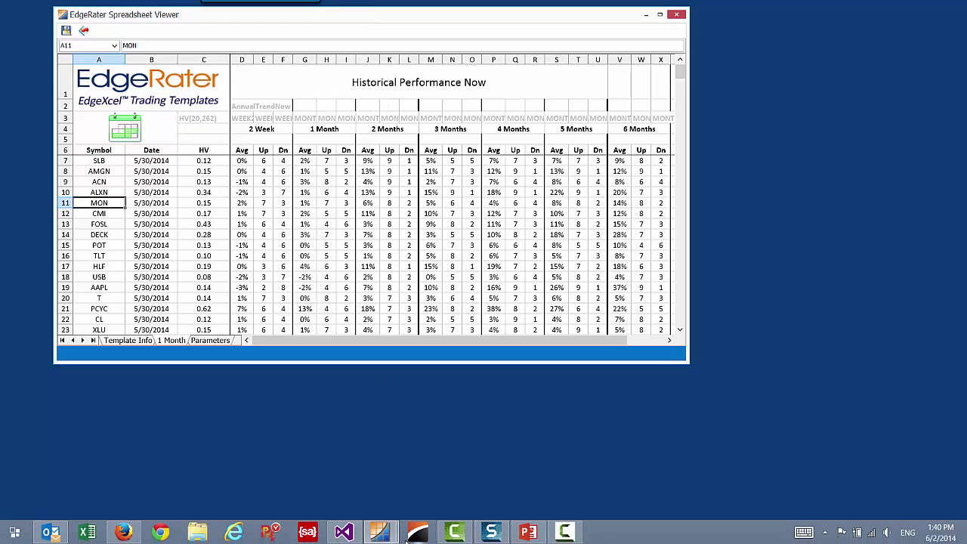
pyautogui.moveTo(390, 534)
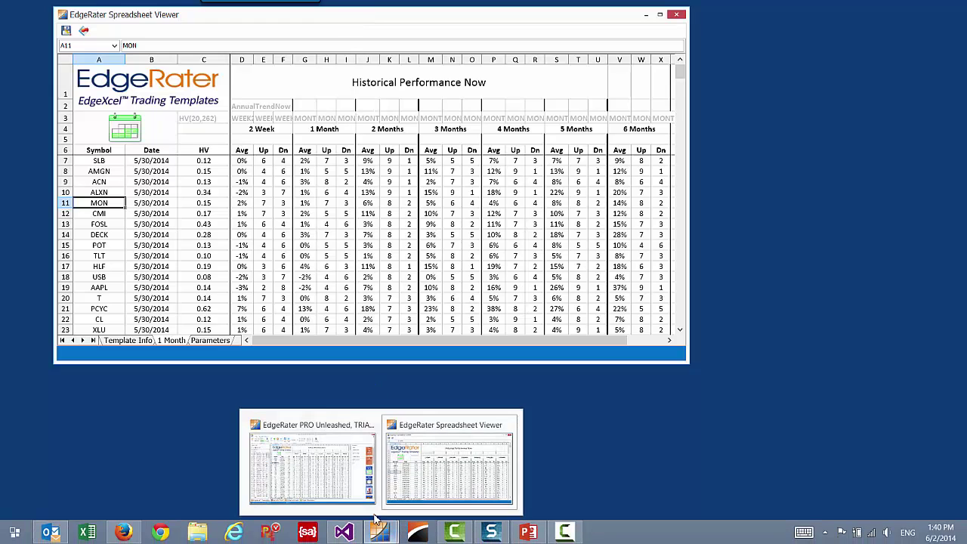
# Step: Return to the main EdgeRater window and run the George Lea Daily Signals template on the WeeklyOptions symbol list
pyautogui.click(345, 483)
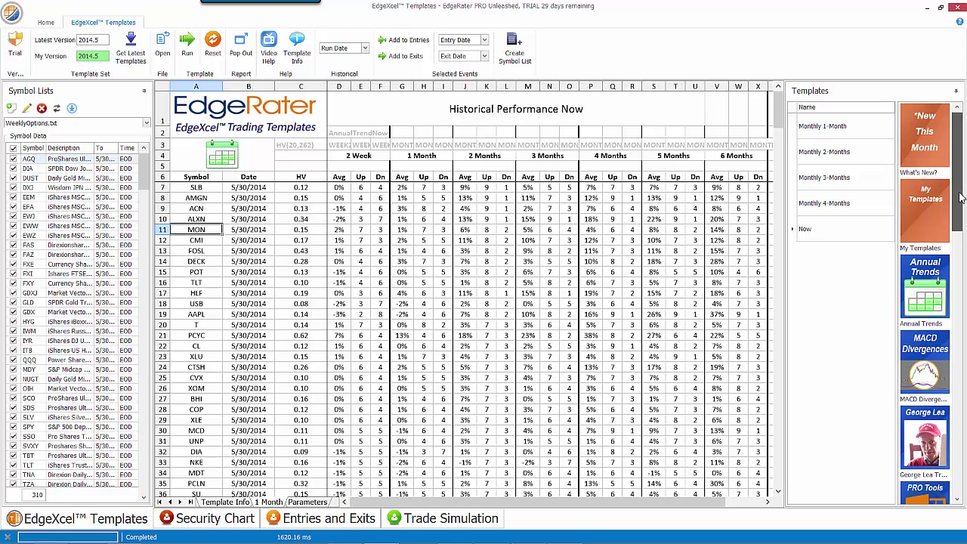
pyautogui.scroll(-1, 958, 196)
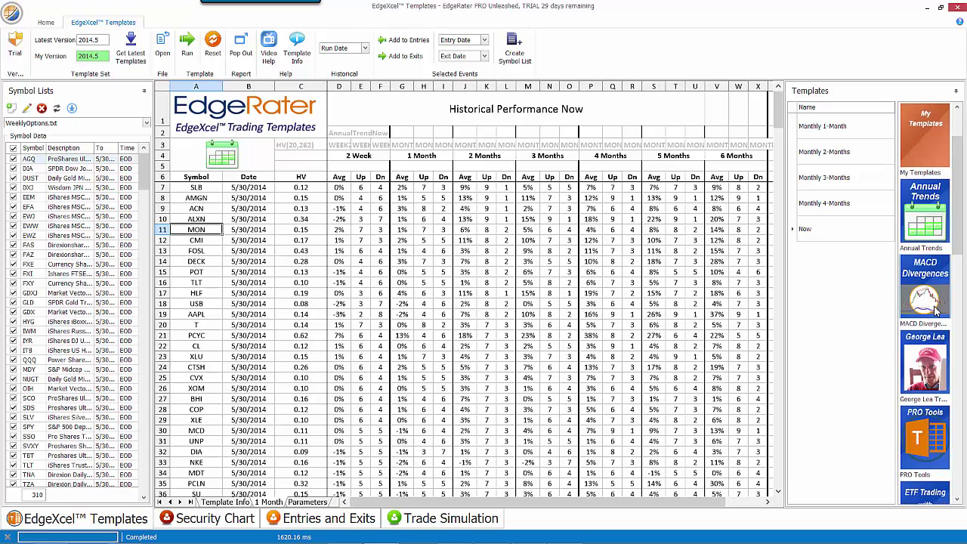
pyautogui.click(932, 369)
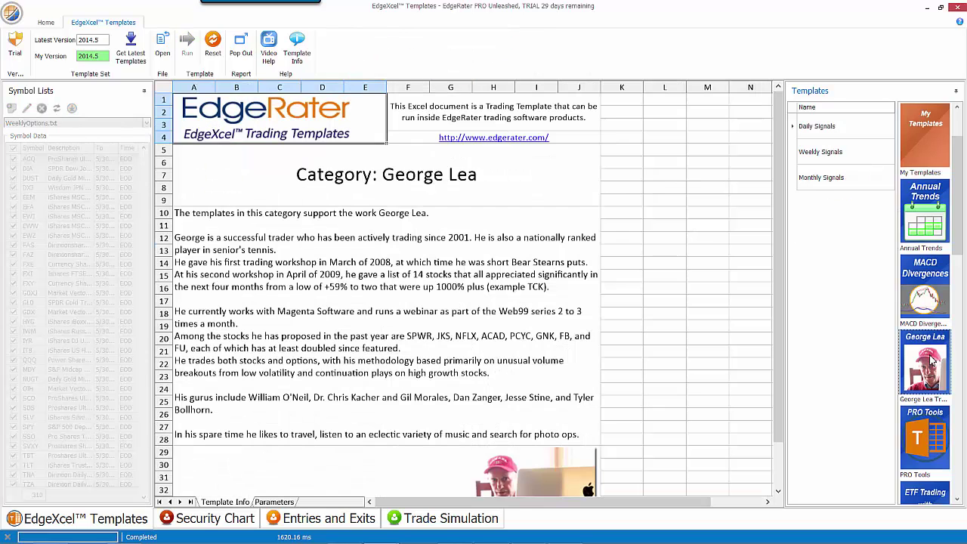
pyautogui.click(837, 130)
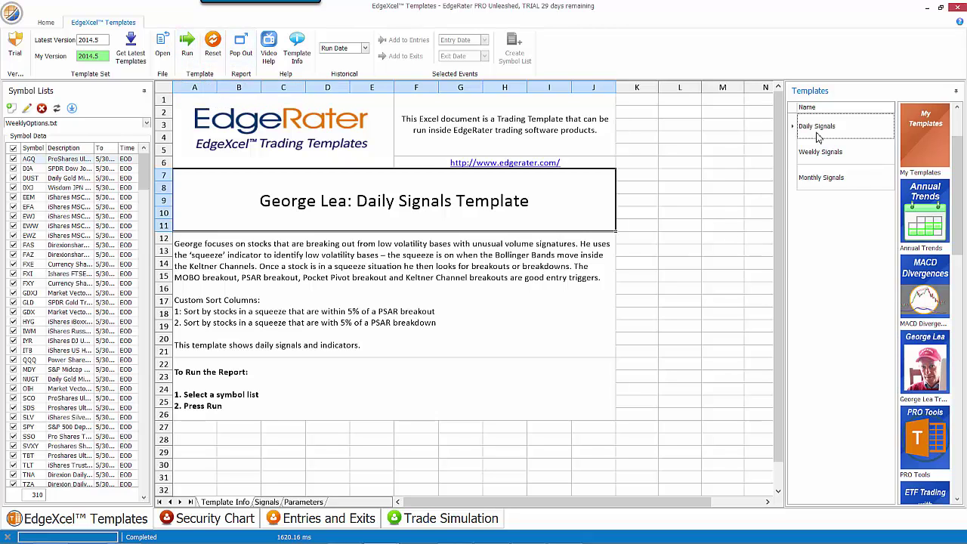
pyautogui.click(187, 52)
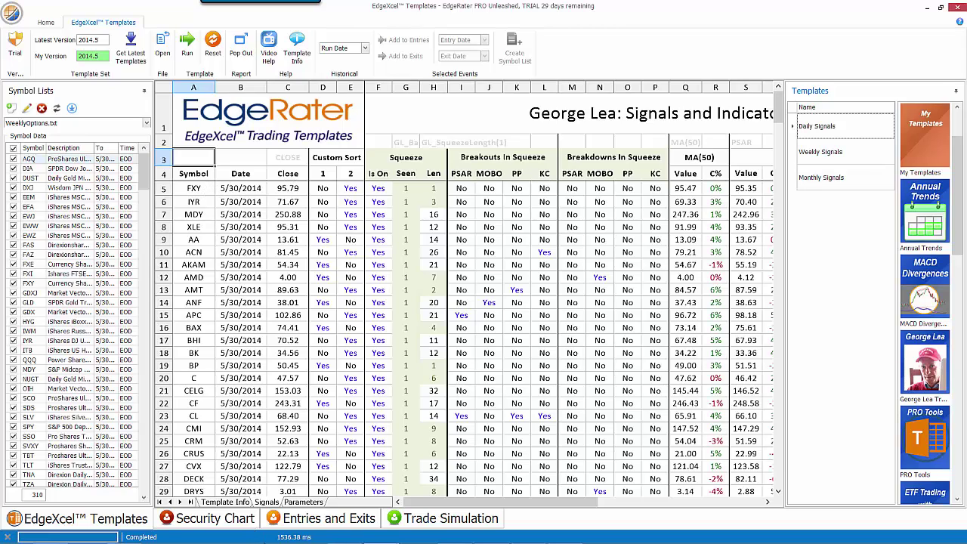
# Step: Bring the popped-out Historical Performance Now report in front of the George Lea signals report and position it for comparison
pyautogui.moveTo(516, 532)
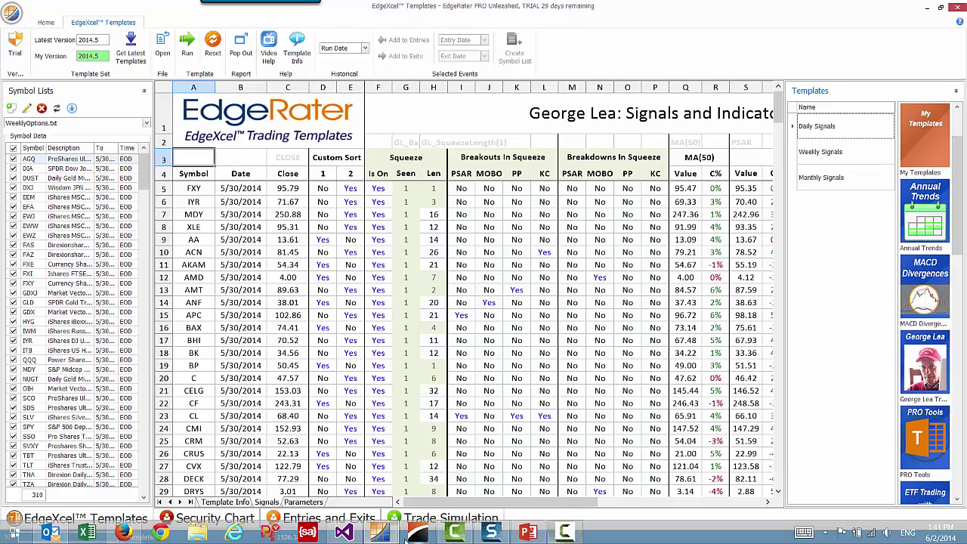
pyautogui.moveTo(390, 536)
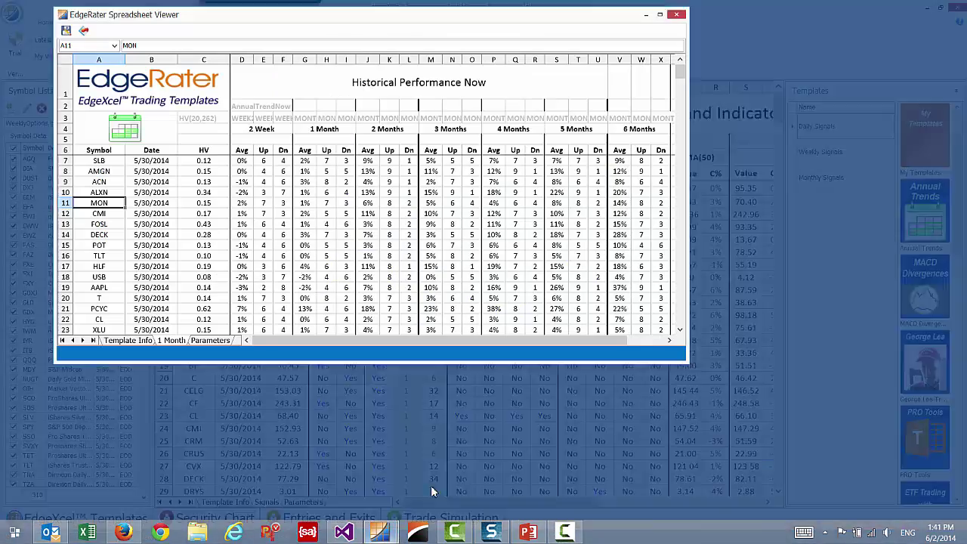
pyautogui.click(450, 447)
pyautogui.moveTo(466, 22); pyautogui.dragTo(688, 134)
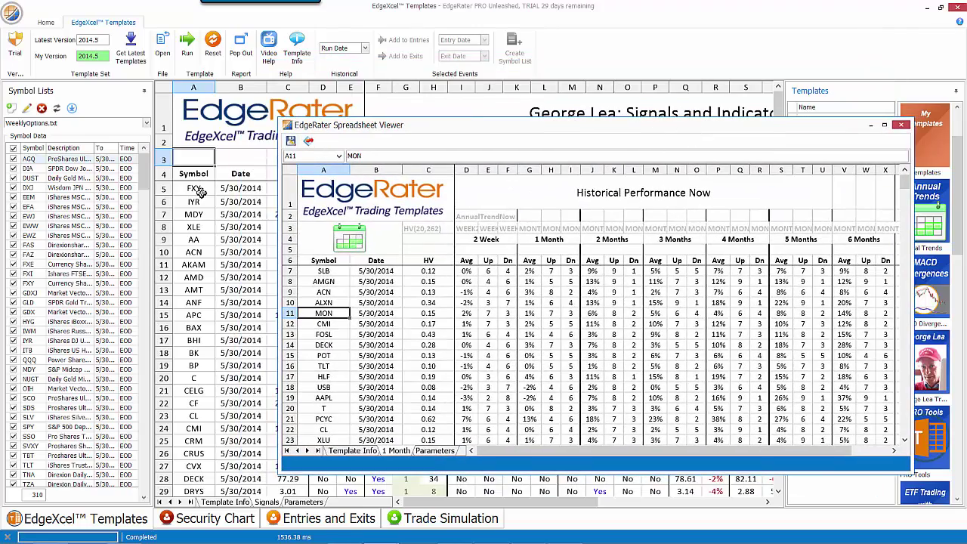
pyautogui.moveTo(435, 127); pyautogui.dragTo(267, 58)
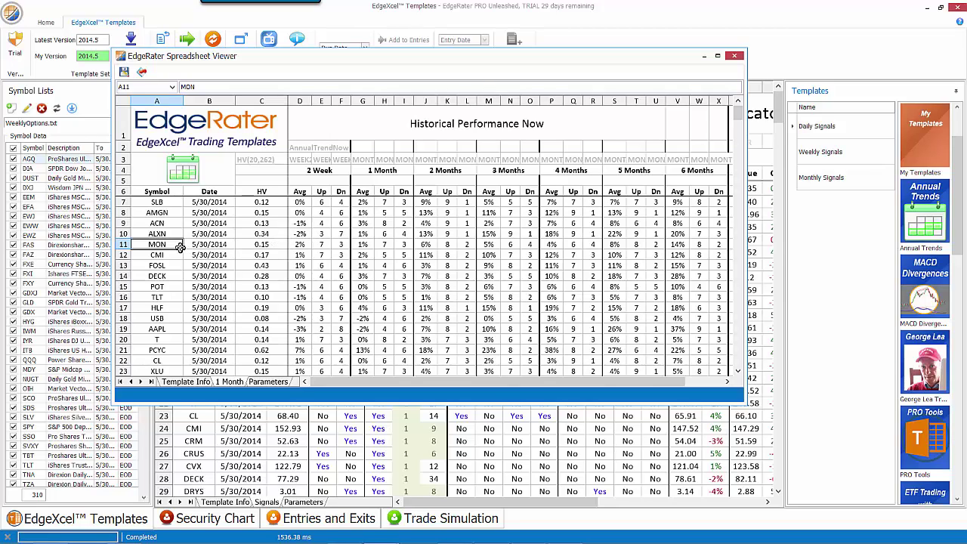
# Step: Find FXY in the popped-out Historical Performance Now report, highlight its entire row, and close the report window
pyautogui.hotkey('ctrl', 'f')
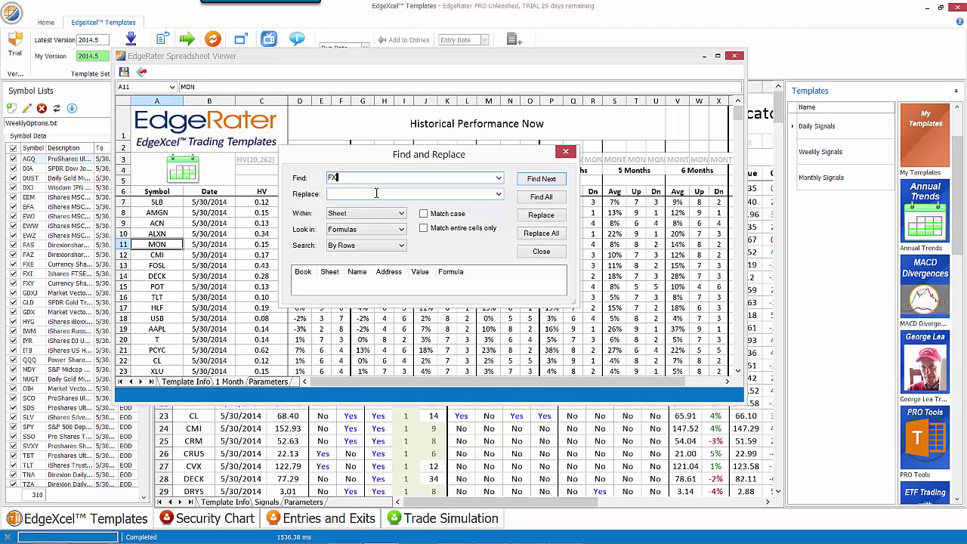
pyautogui.press('Return')
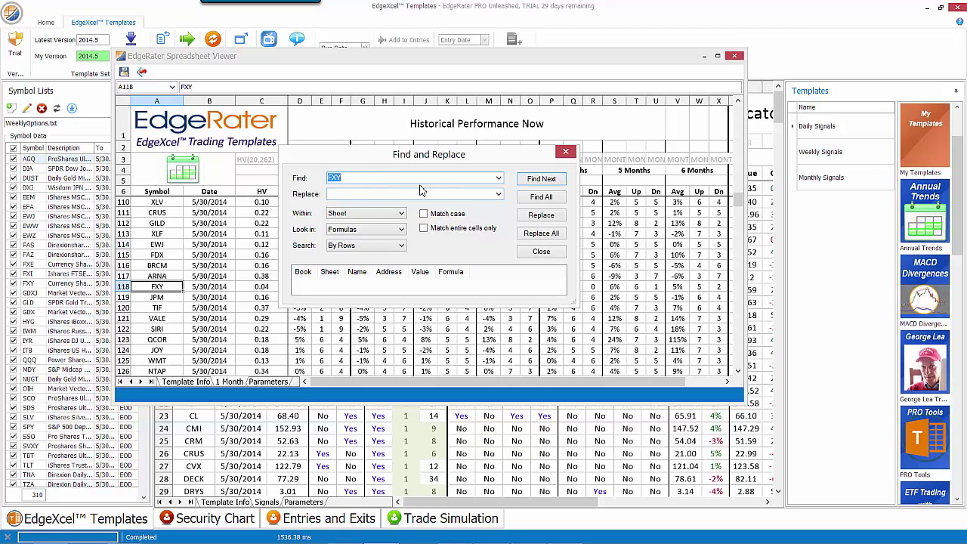
pyautogui.click(565, 152)
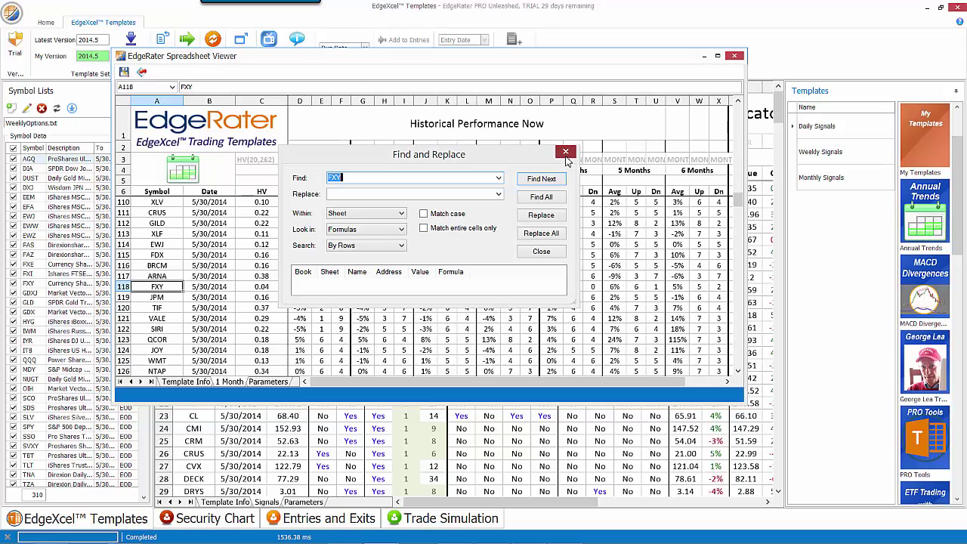
pyautogui.click(124, 287)
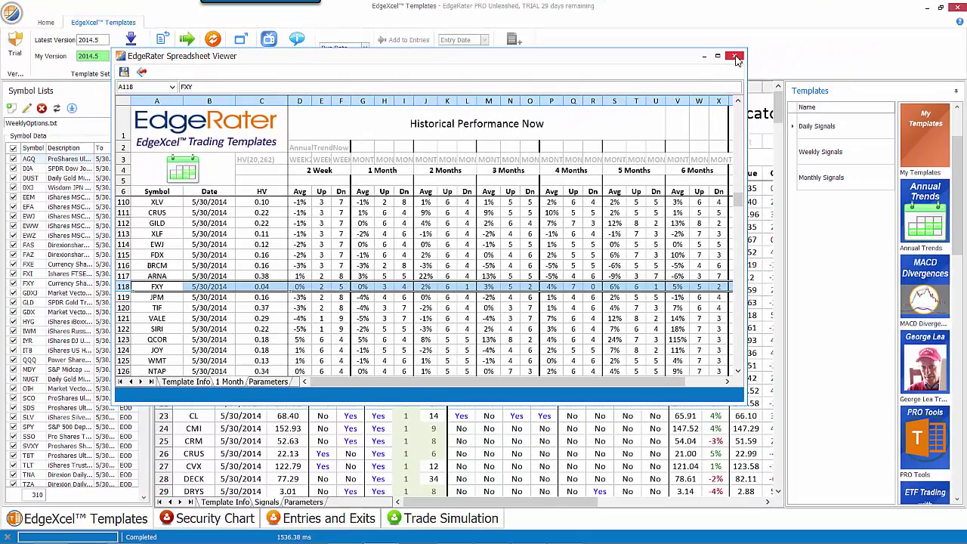
pyautogui.click(734, 56)
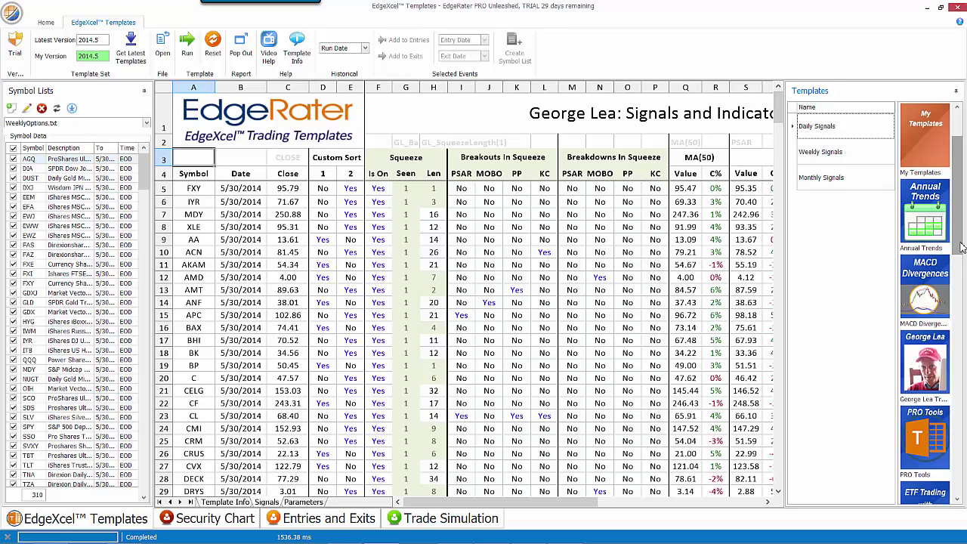
# Step: Browse the template categories and reopen the Now template from the Annual Trends category
pyautogui.moveTo(959, 256); pyautogui.dragTo(963, 400)
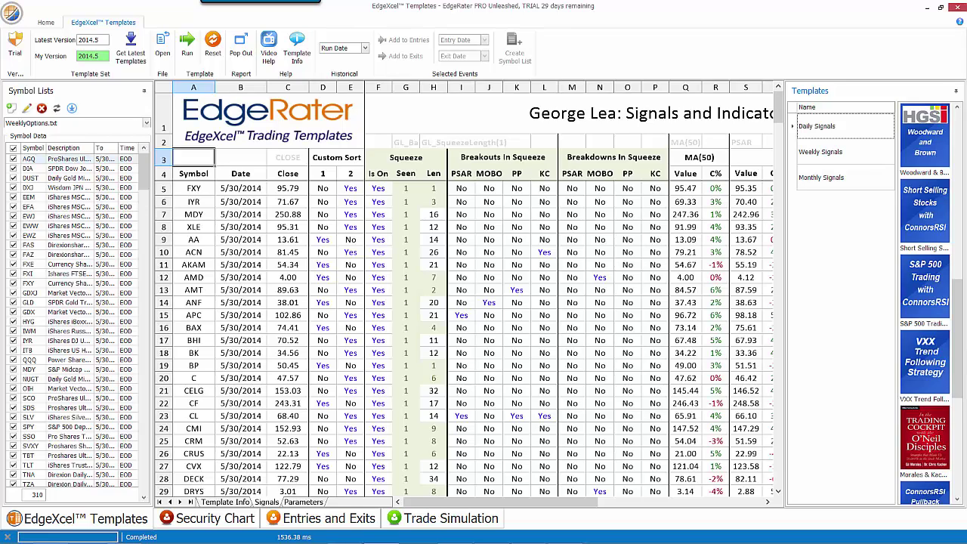
pyautogui.moveTo(963, 351); pyautogui.dragTo(964, 196)
pyautogui.click(939, 214)
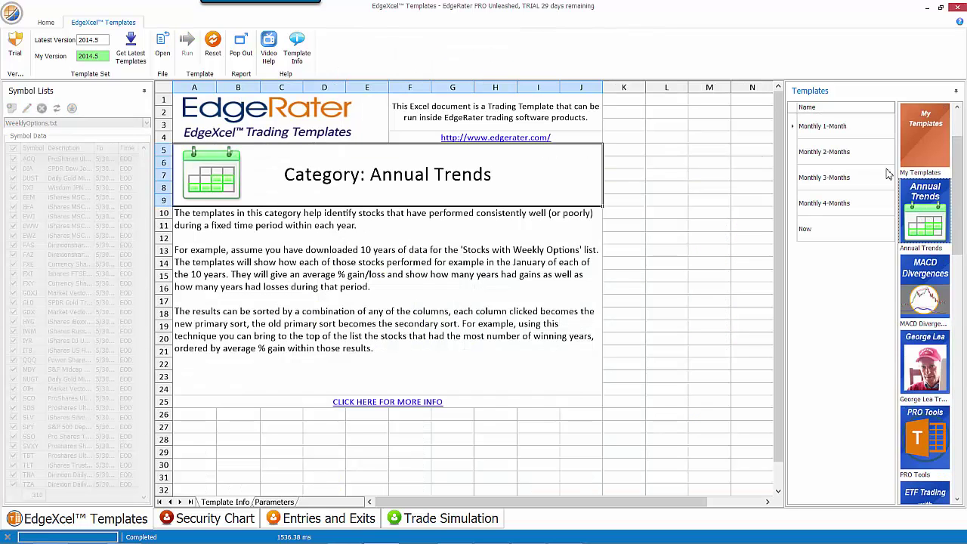
pyautogui.click(824, 230)
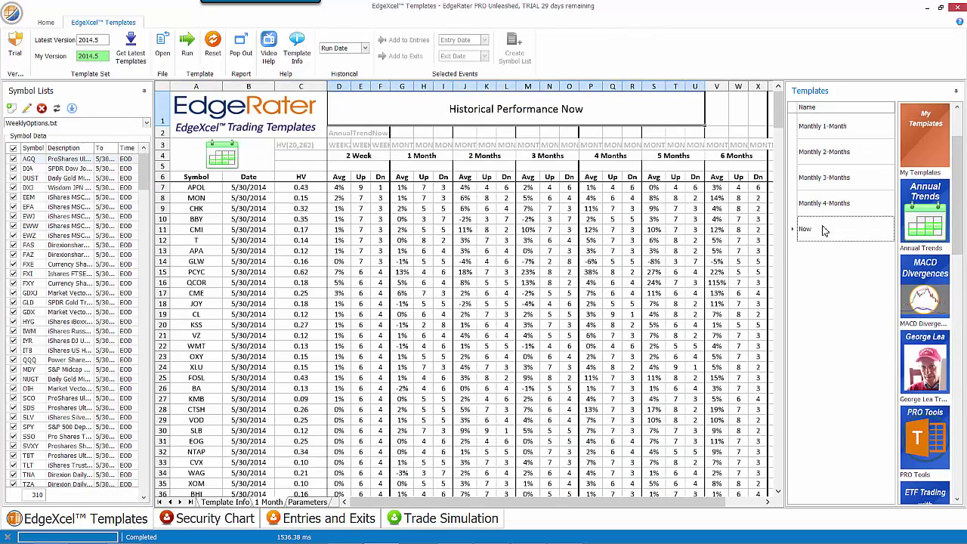